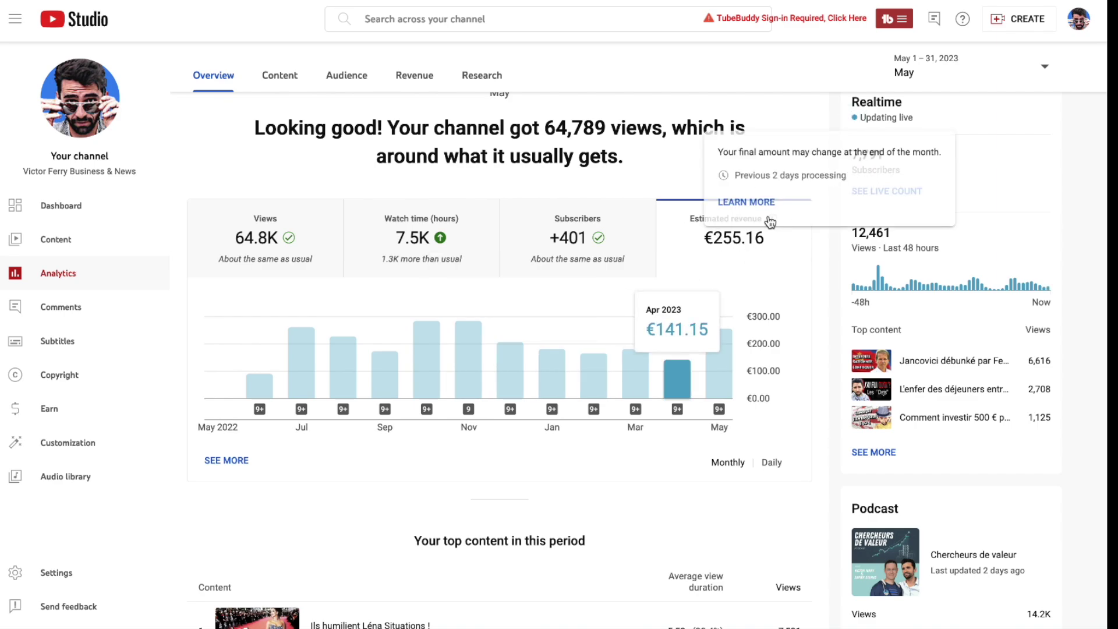
Step: Examine the channel's estimated revenue for May 2023, and switch to the Investissement spreadsheet to check the Mai 2023 total in D4
mouse_move(720, 239)
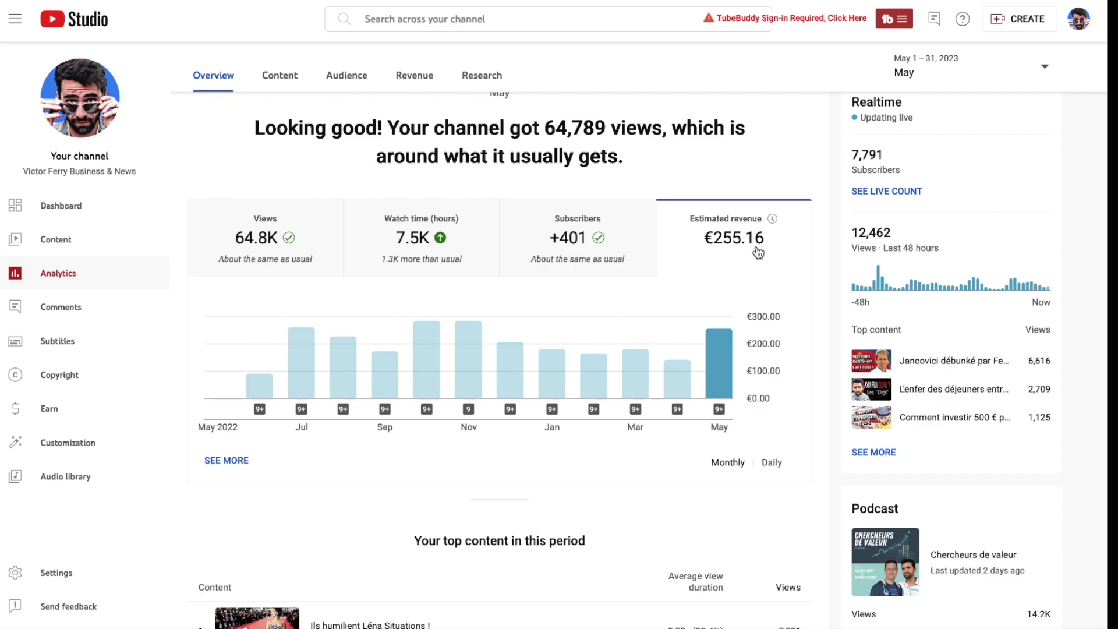
mouse_move(771, 219)
mouse_move(578, 270)
key(ctrl+Tab)
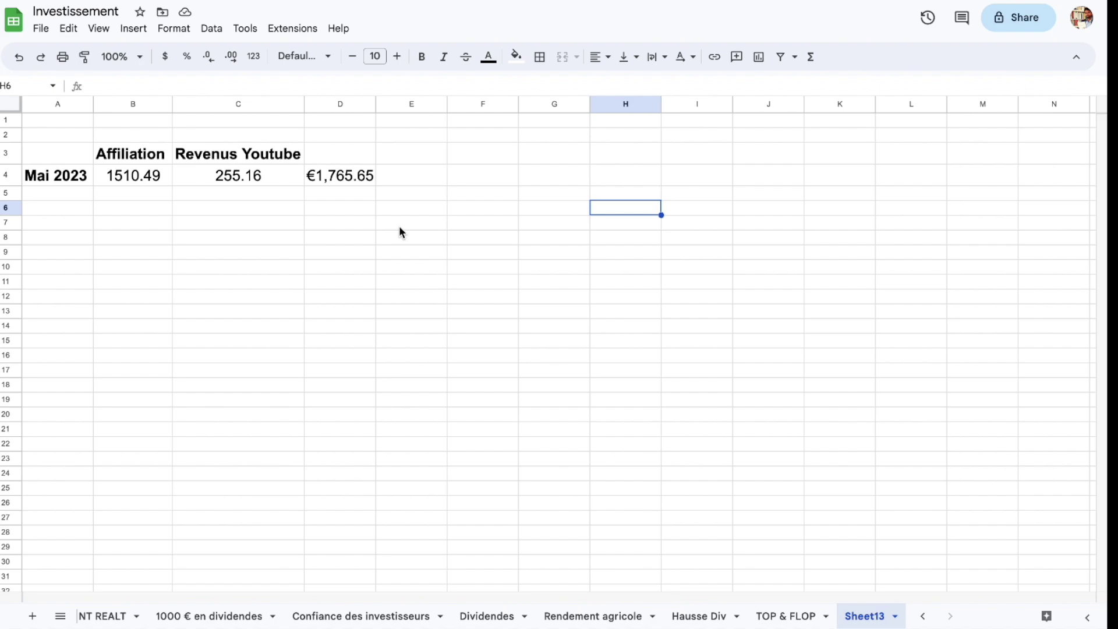
click(346, 176)
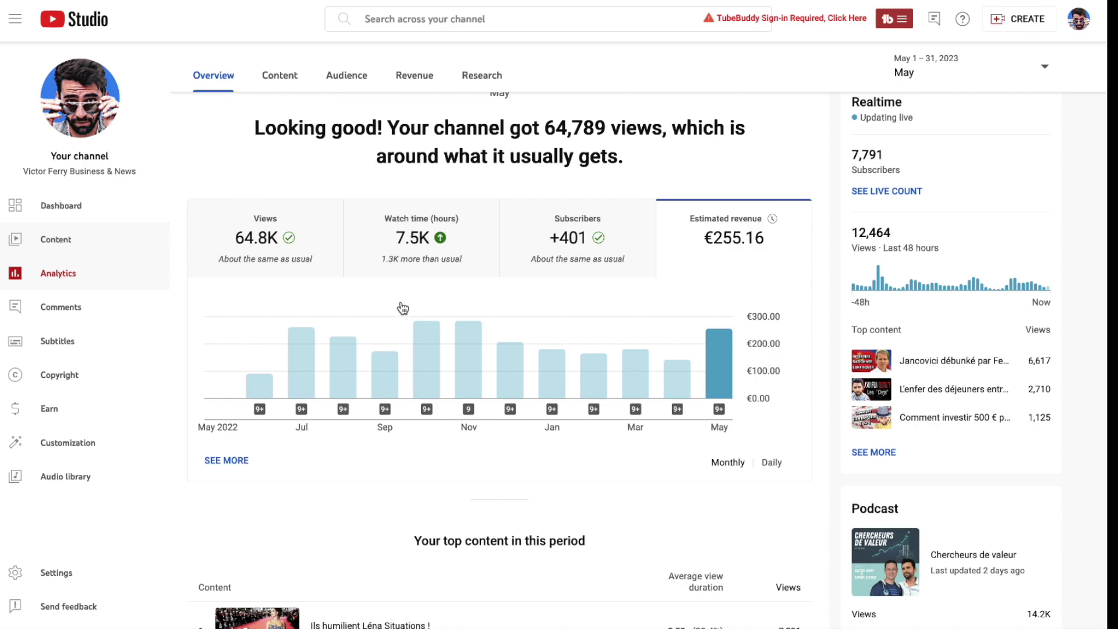
Step: Switch to YouTube Studio, look through the channel's videos published in May with their views and likes, and open the channel dashboard
click(56, 240)
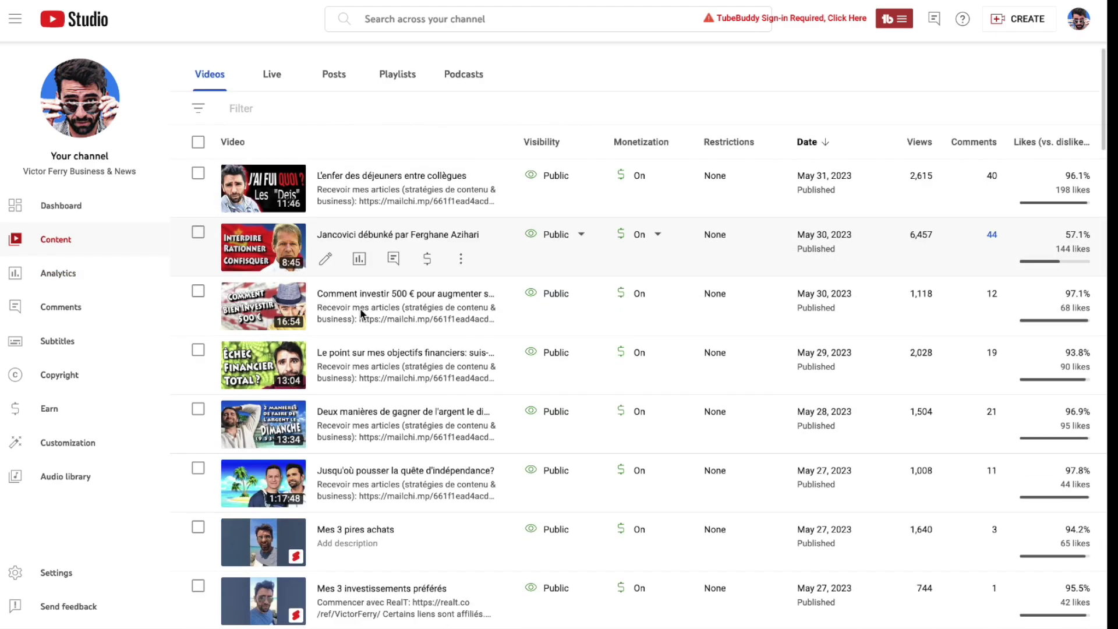
scroll(361, 313, down, 2)
scroll(301, 415, down, 1)
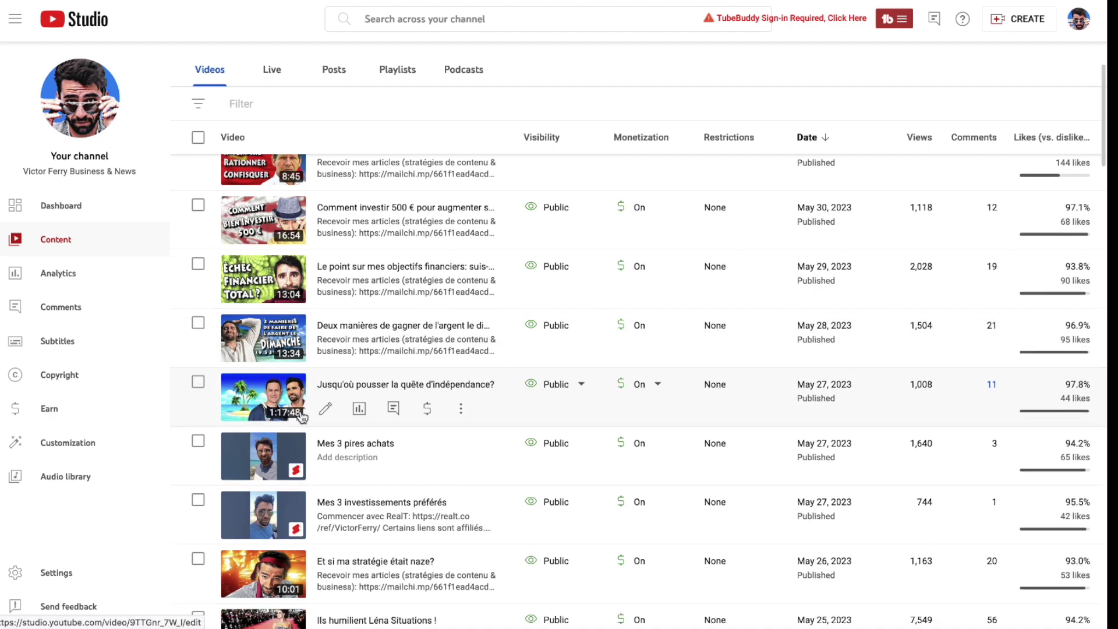
scroll(302, 415, down, 2)
scroll(375, 559, down, 2)
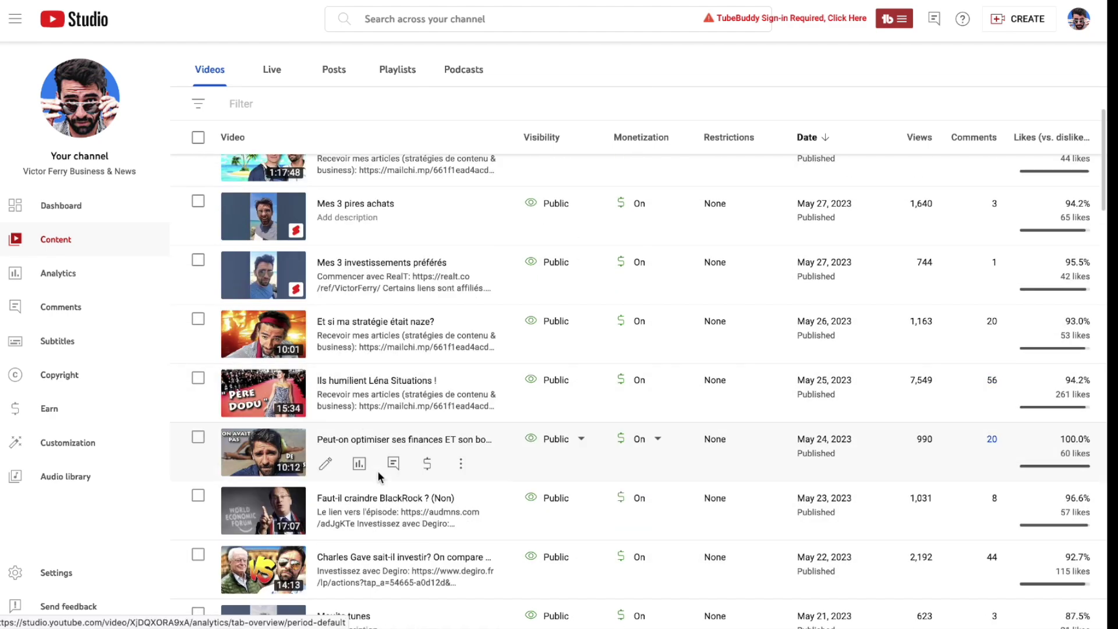
scroll(377, 471, up, 6)
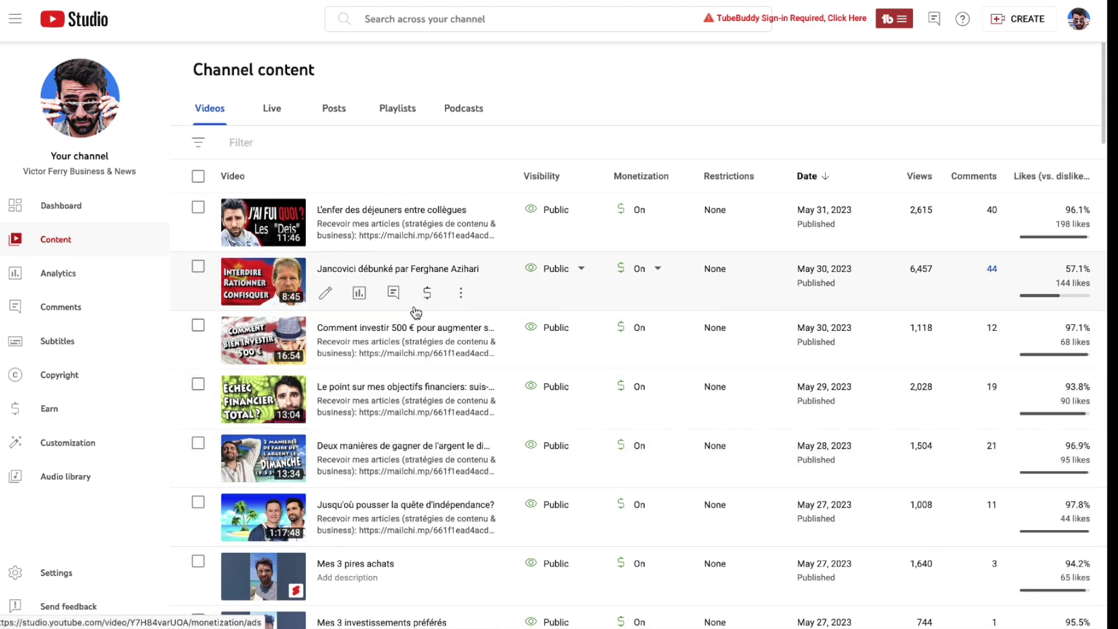
mouse_move(1086, 296)
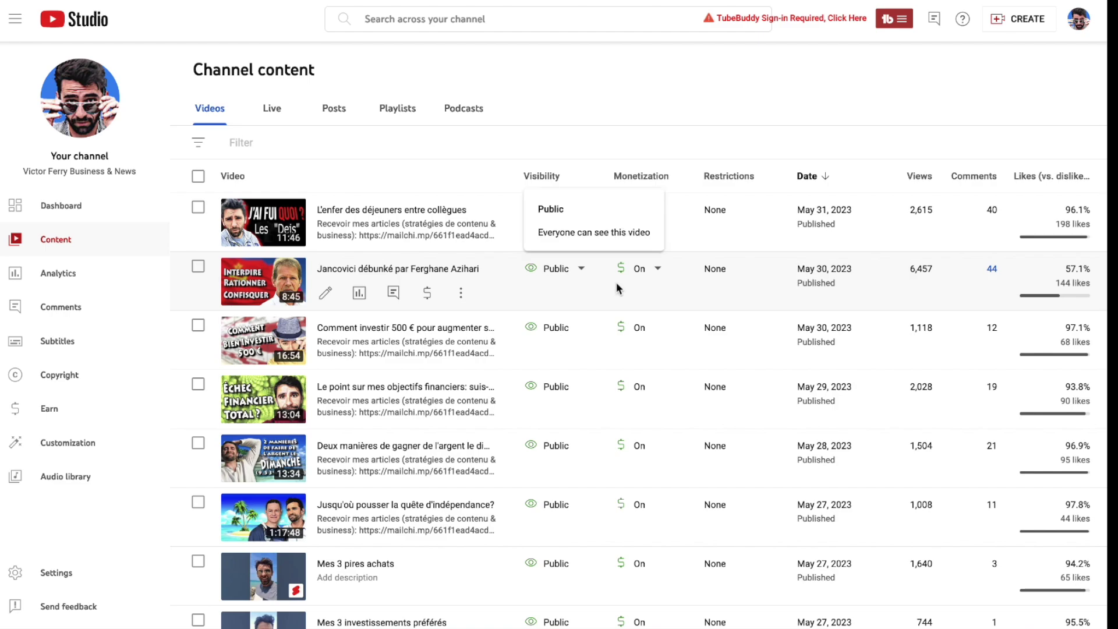
click(70, 212)
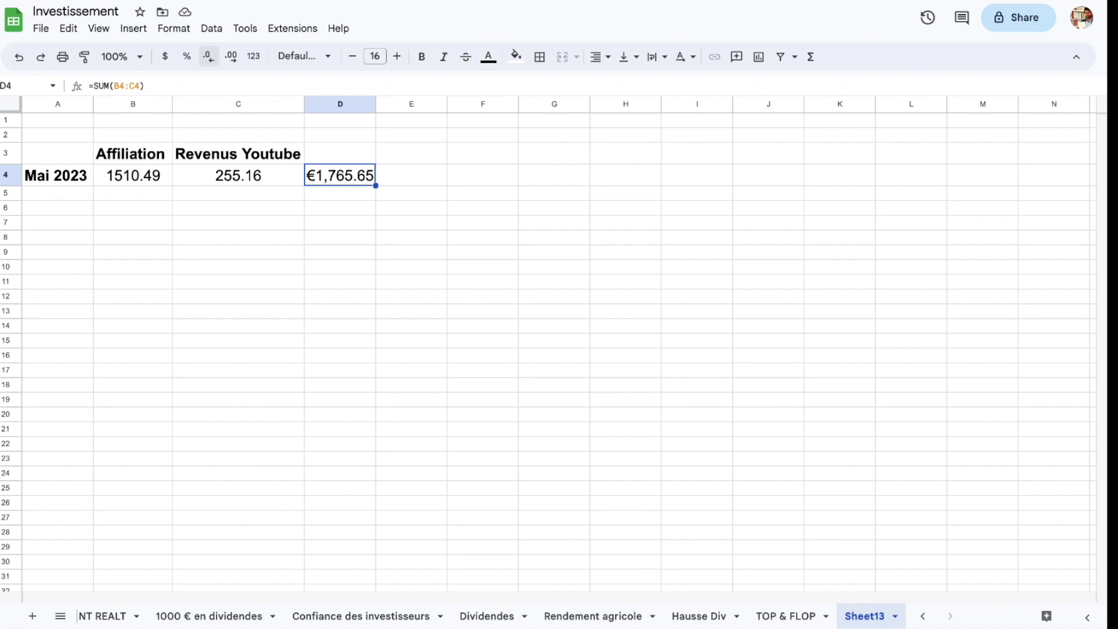
key(Down)
key(Right)
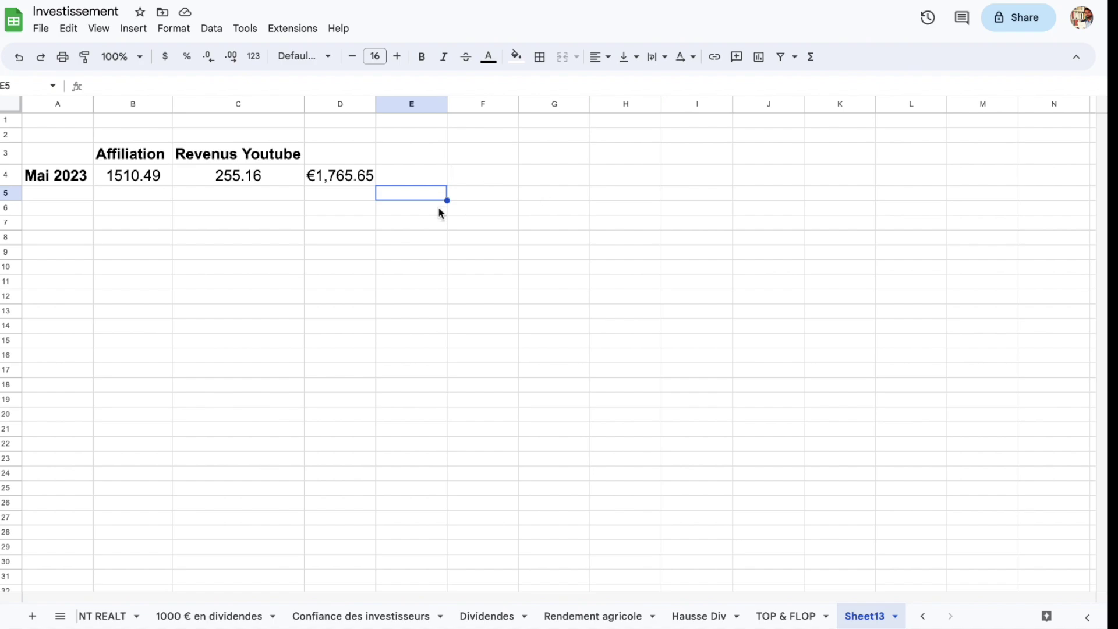
click(471, 174)
click(431, 180)
click(488, 174)
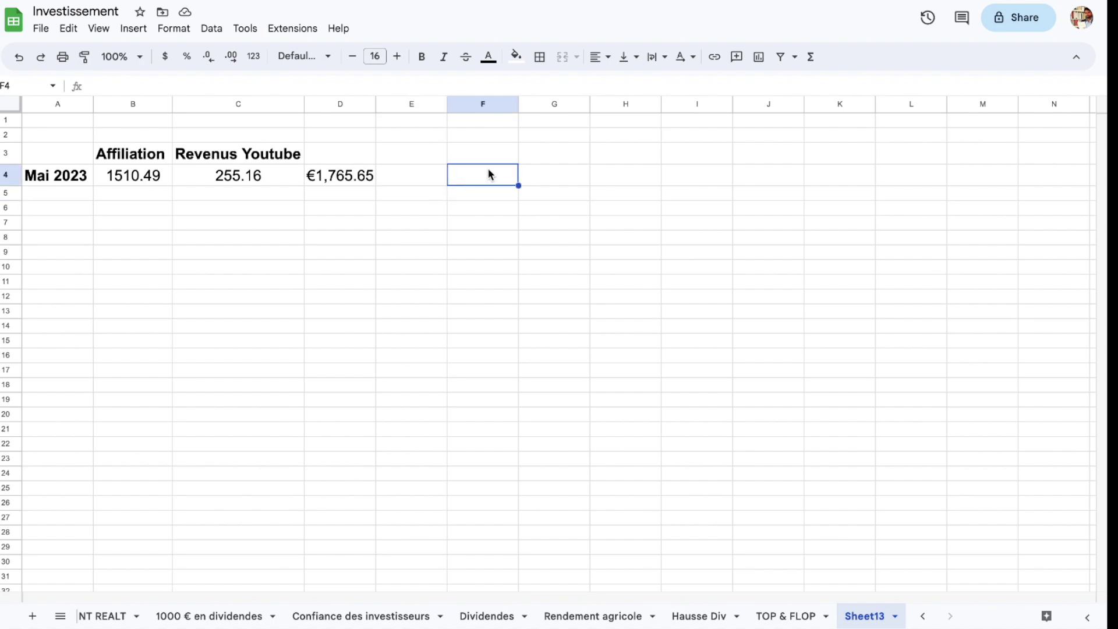
click(479, 199)
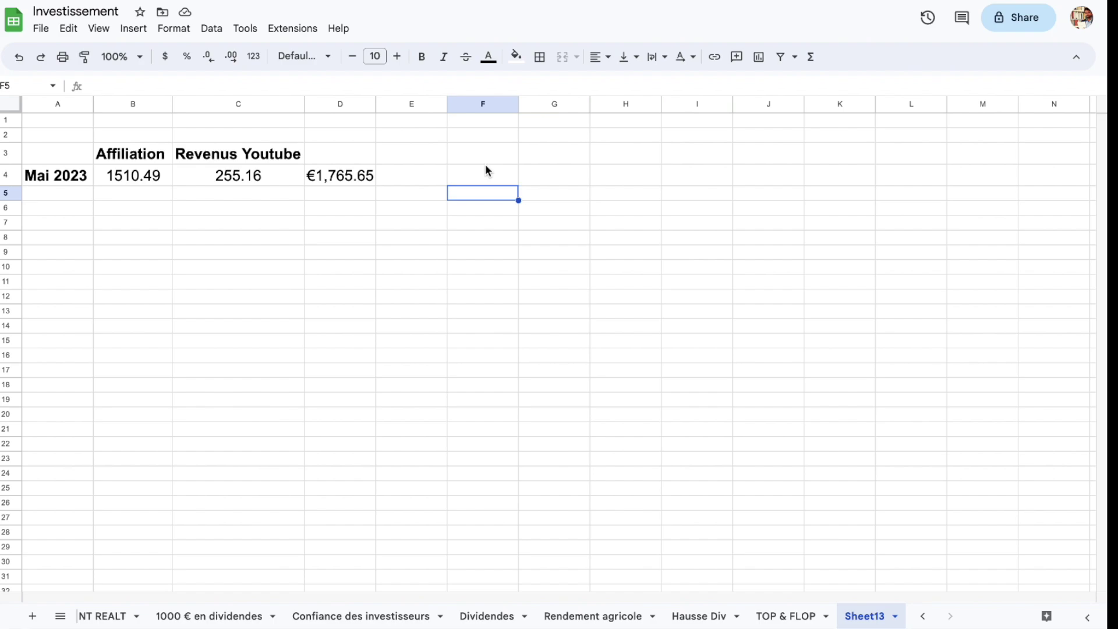
click(488, 174)
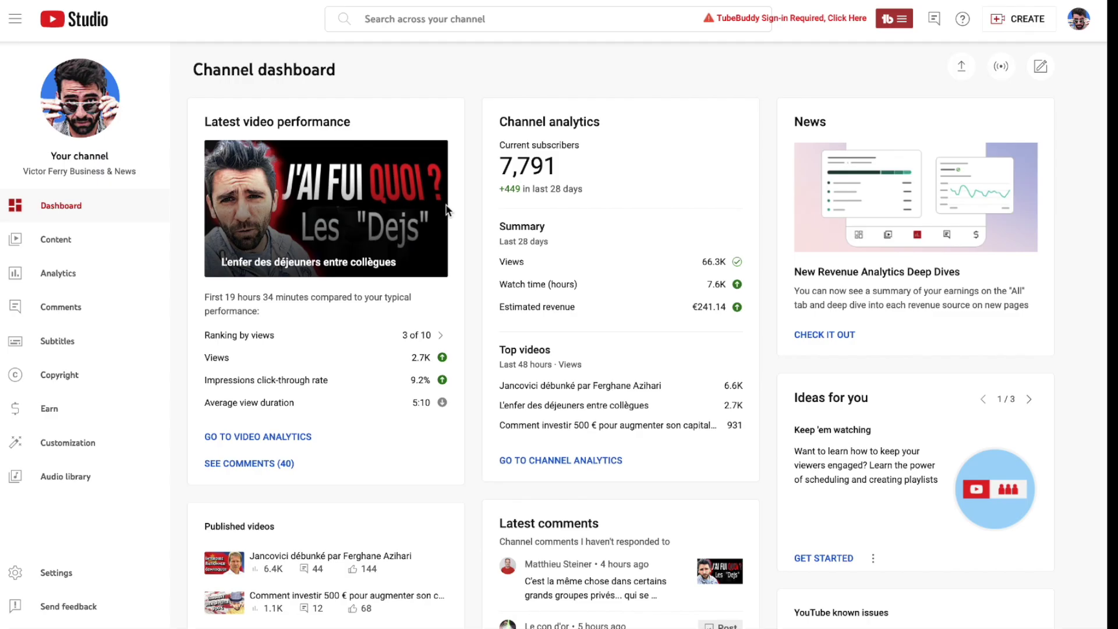
Step: Switch to YouTube Studio, open the channel's content list and review the monetization status of the recent videos
click(96, 247)
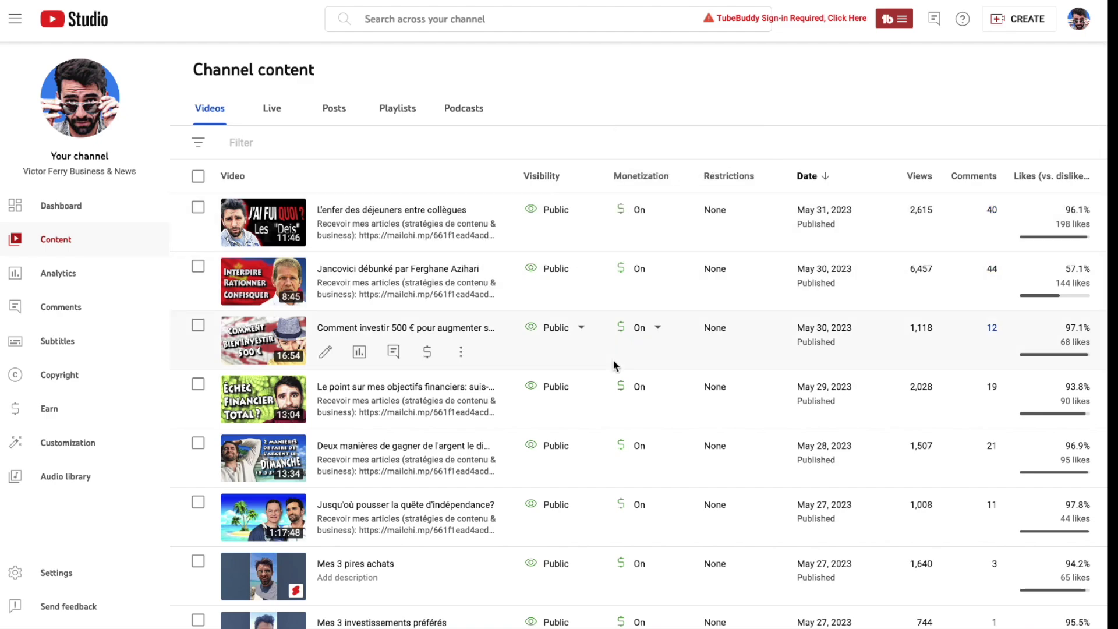
scroll(617, 420, down, 3)
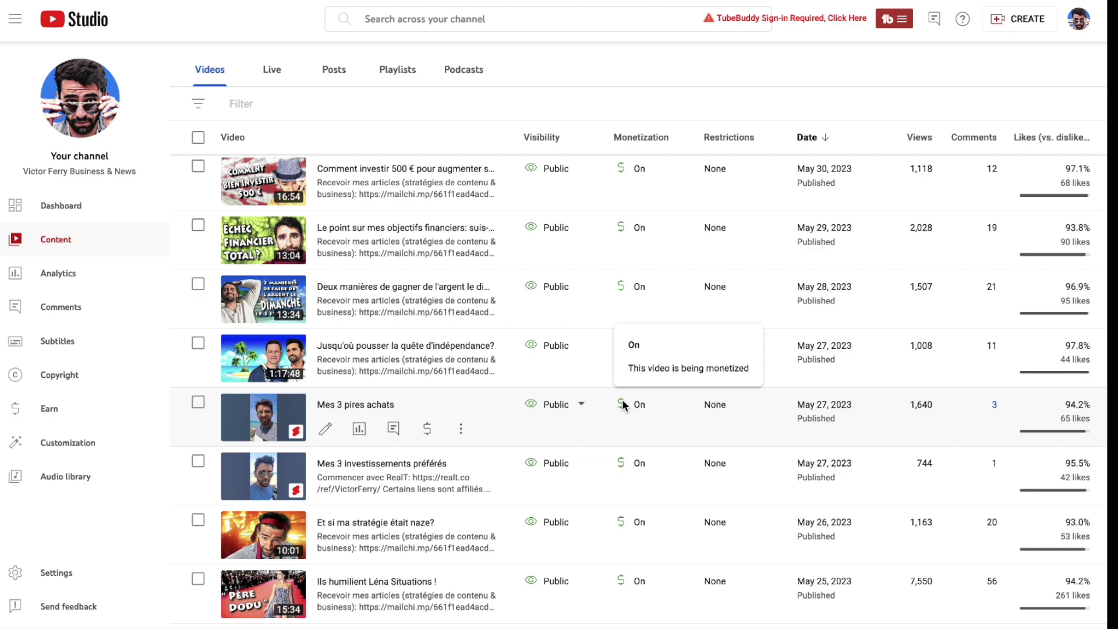
scroll(622, 402, up, 1)
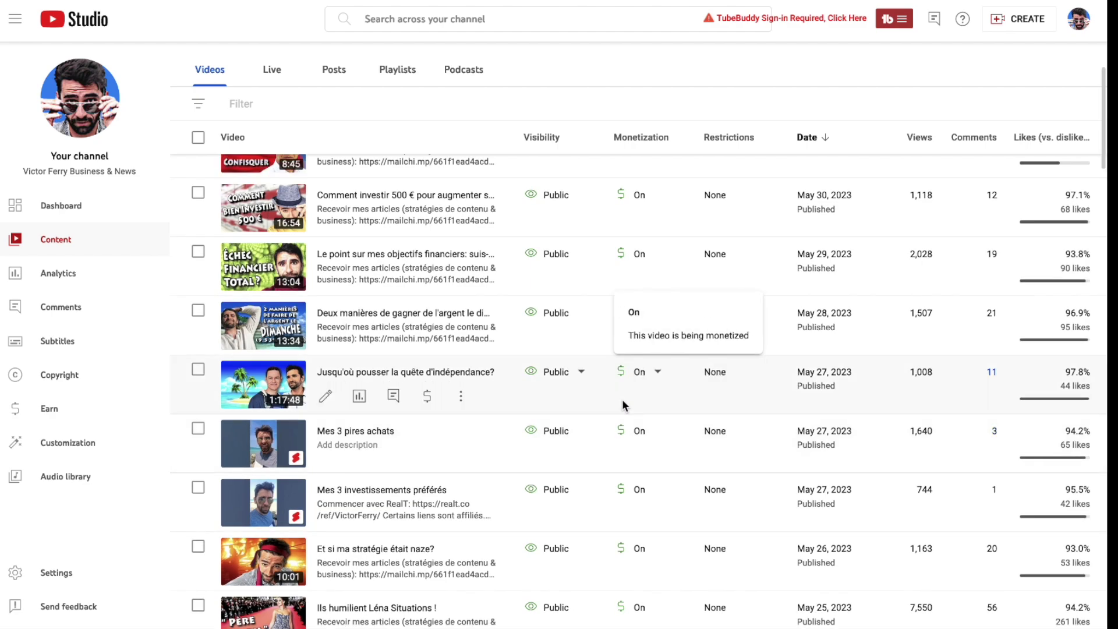
scroll(622, 402, up, 1)
scroll(624, 406, down, 3)
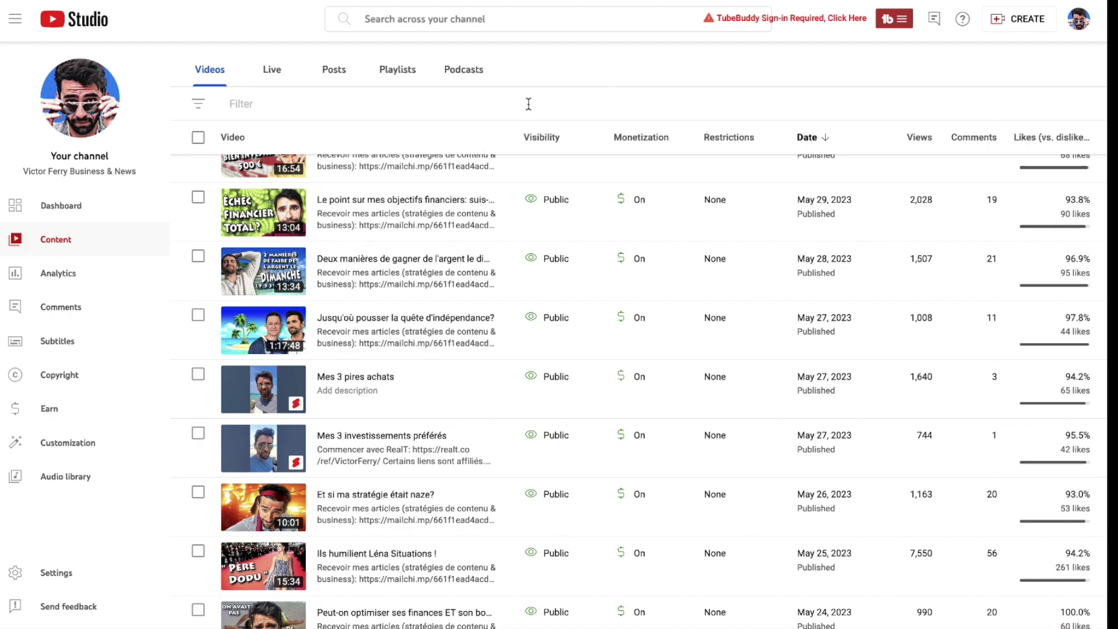
scroll(559, 256, up, 4)
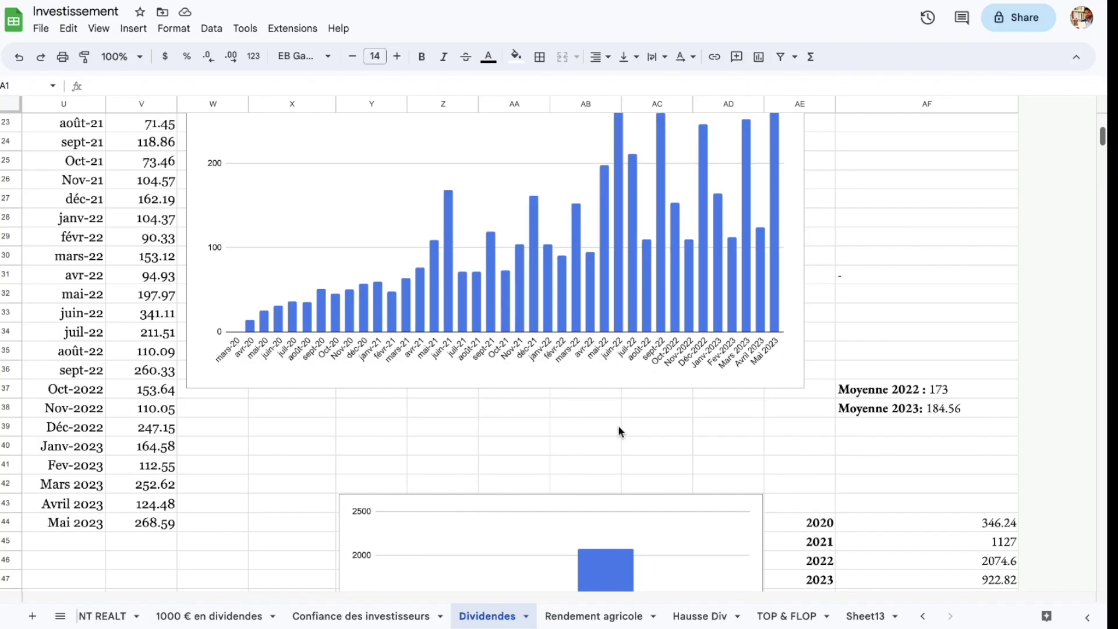
Step: Delete the stray value in cell F208 of the Dividendes sheet, on the Arbor Realty Trust row
scroll(617, 426, up, 1)
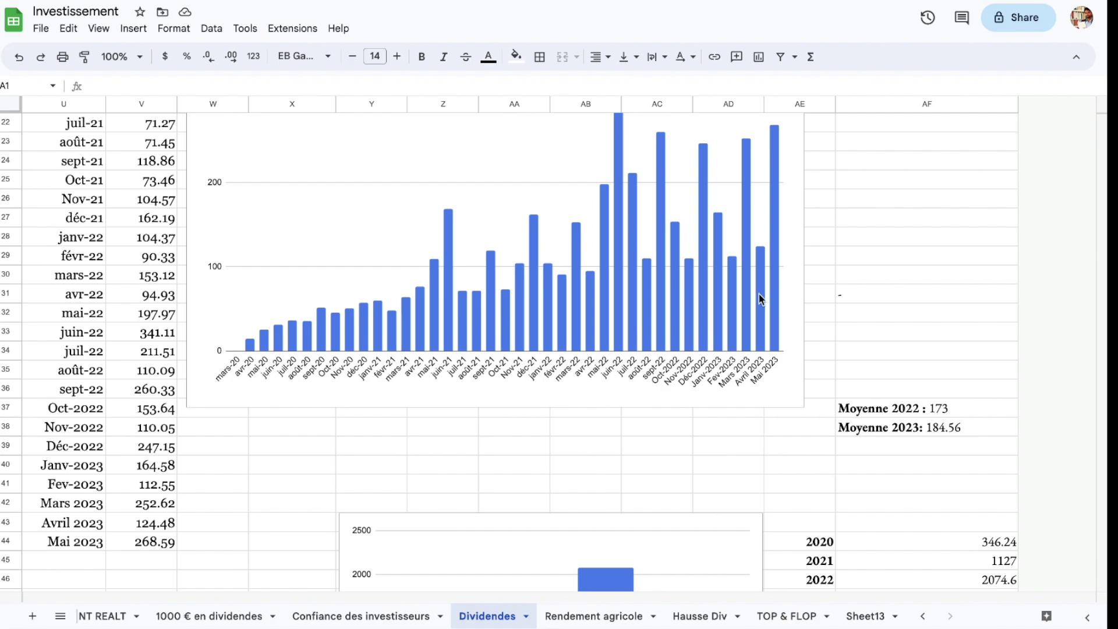
scroll(790, 167, up, 1)
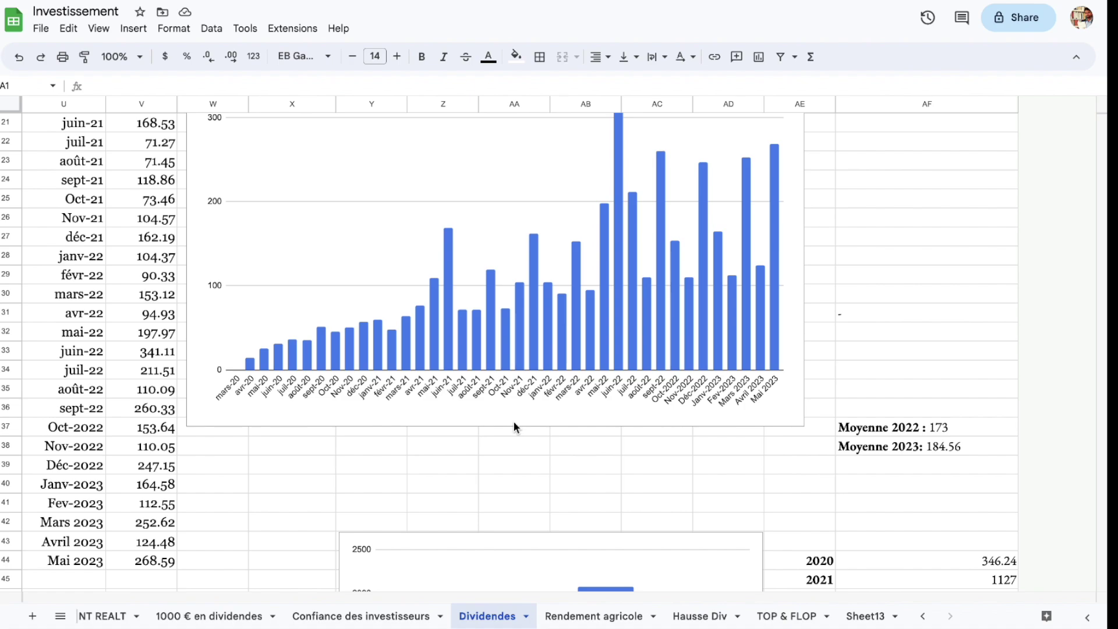
scroll(515, 427, left, 10)
scroll(514, 427, down, 10)
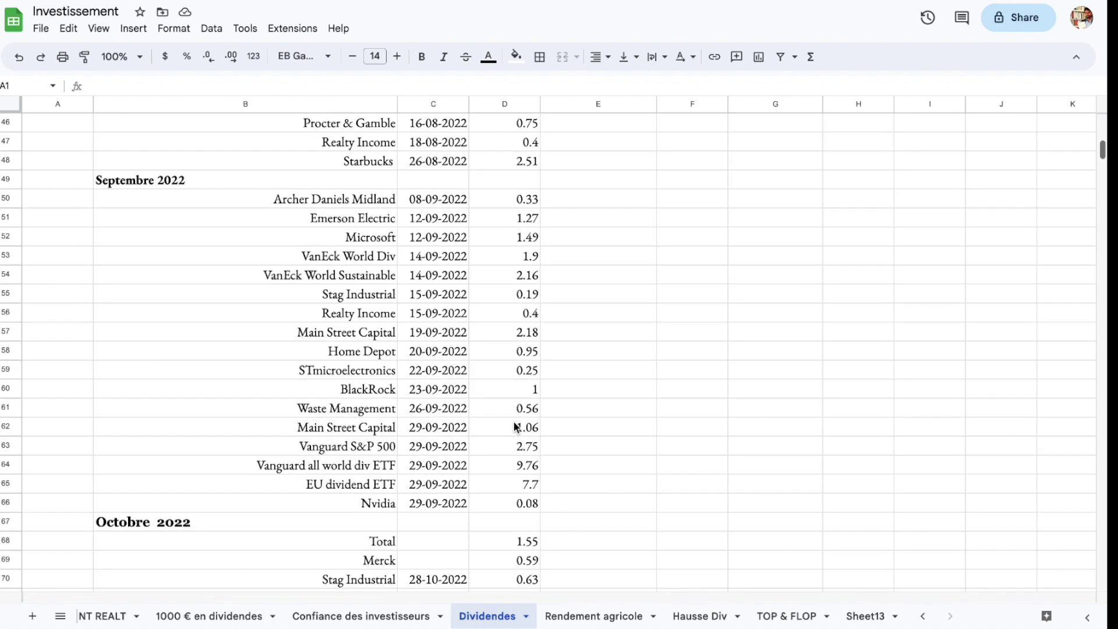
scroll(514, 427, down, 15)
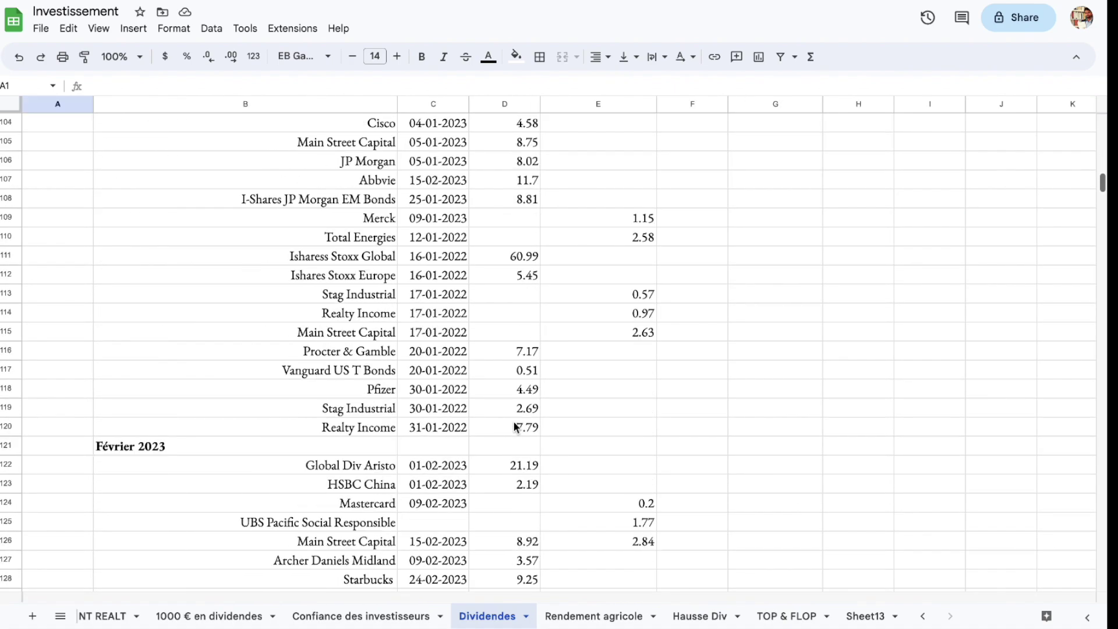
scroll(515, 427, down, 12)
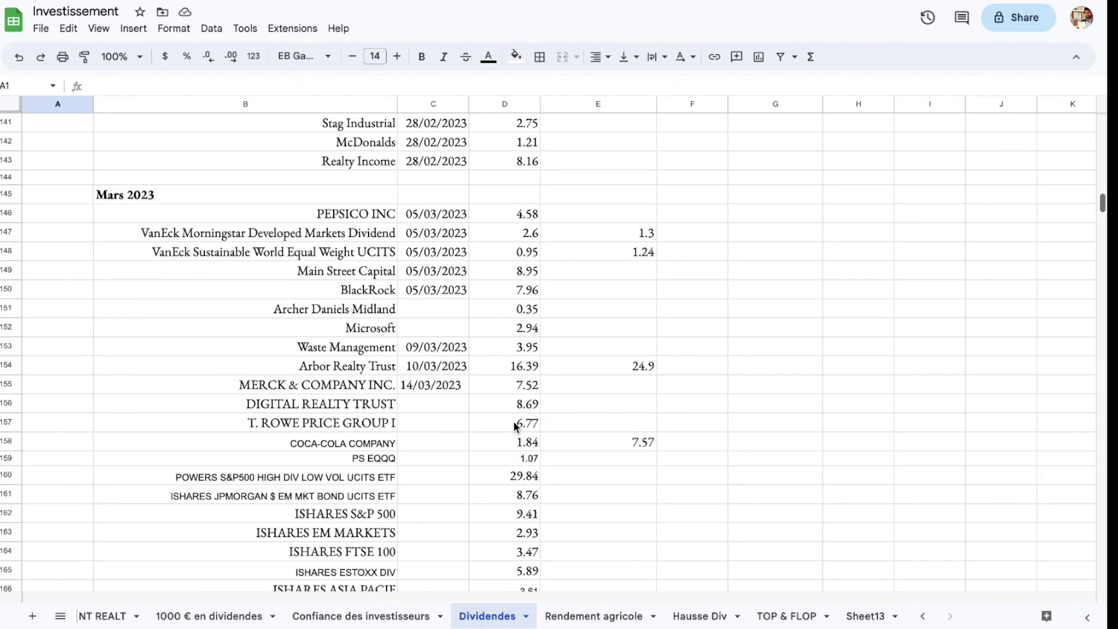
scroll(514, 421, down, 16)
scroll(513, 421, up, 2)
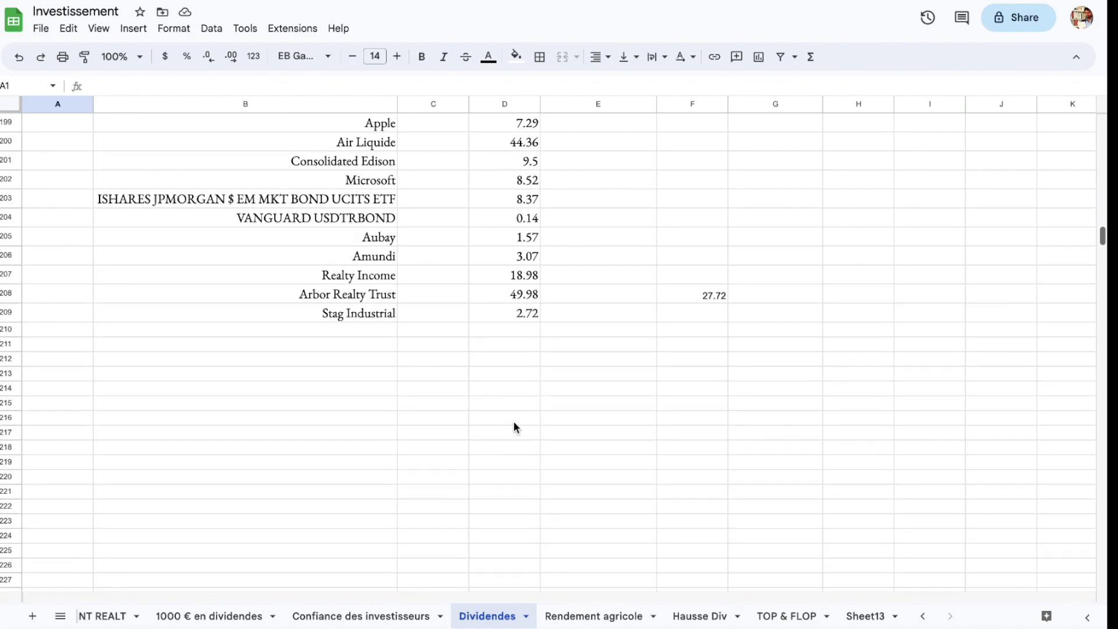
scroll(513, 421, up, 1)
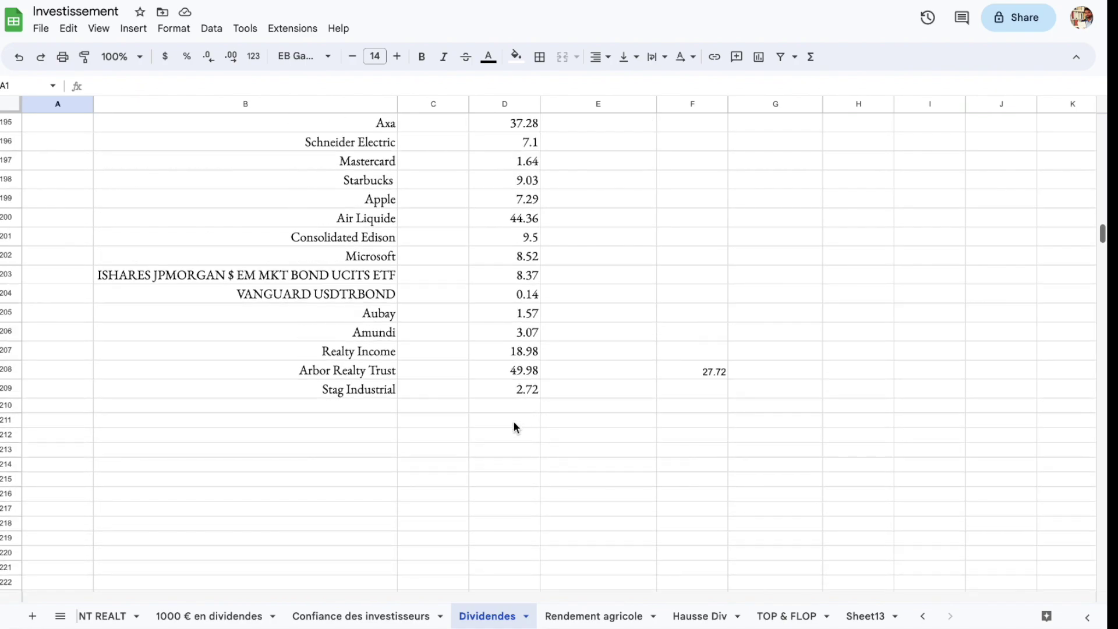
click(707, 367)
key(Delete)
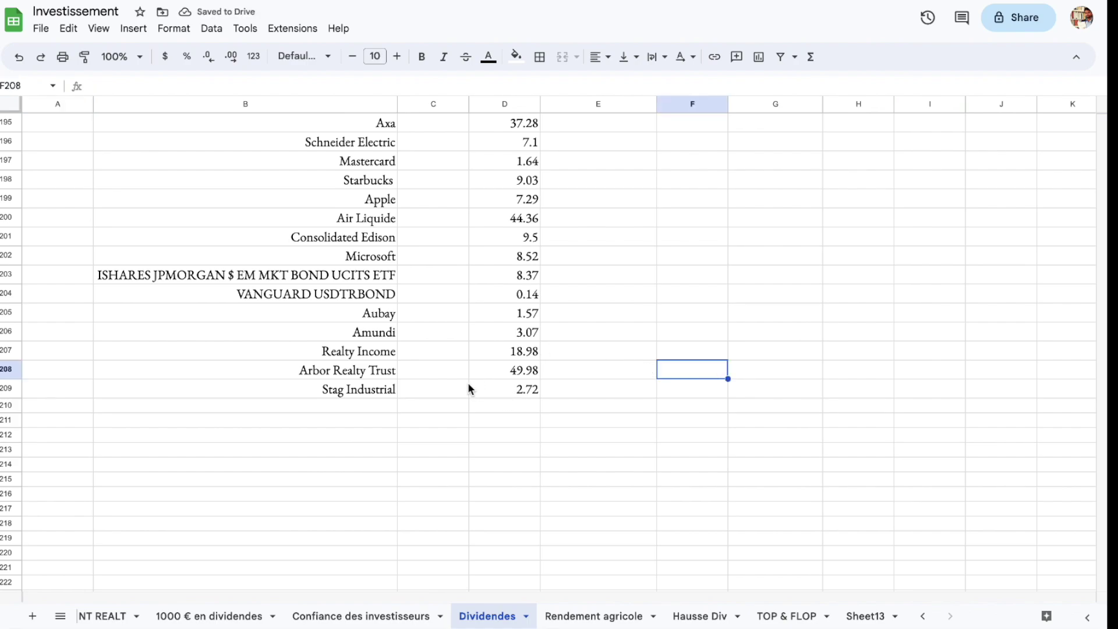
Step: Select the Arbor Realty Trust dividend in D208, and examine the monthly dividends chart running from mars-20 to Mai 2023
click(531, 371)
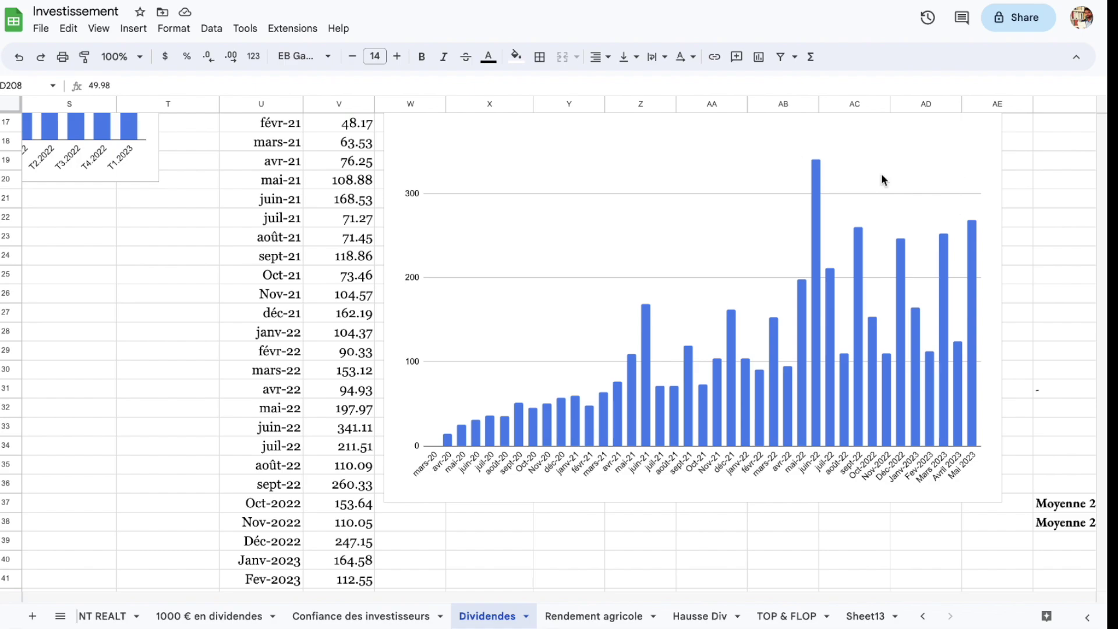
scroll(912, 186, up, 1)
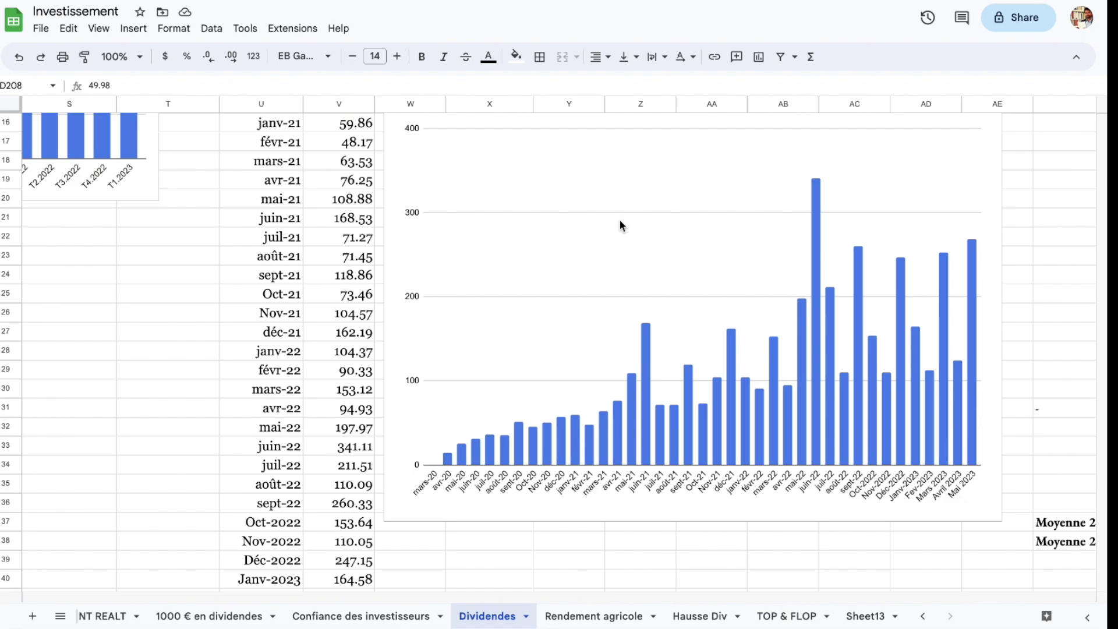
scroll(619, 221, down, 1)
scroll(619, 220, down, 1)
scroll(620, 225, up, 1)
Step: Switch to the Twitter profile and read the May 31 tweets about the dividend chart and the dividends received in May
key(ctrl+Tab)
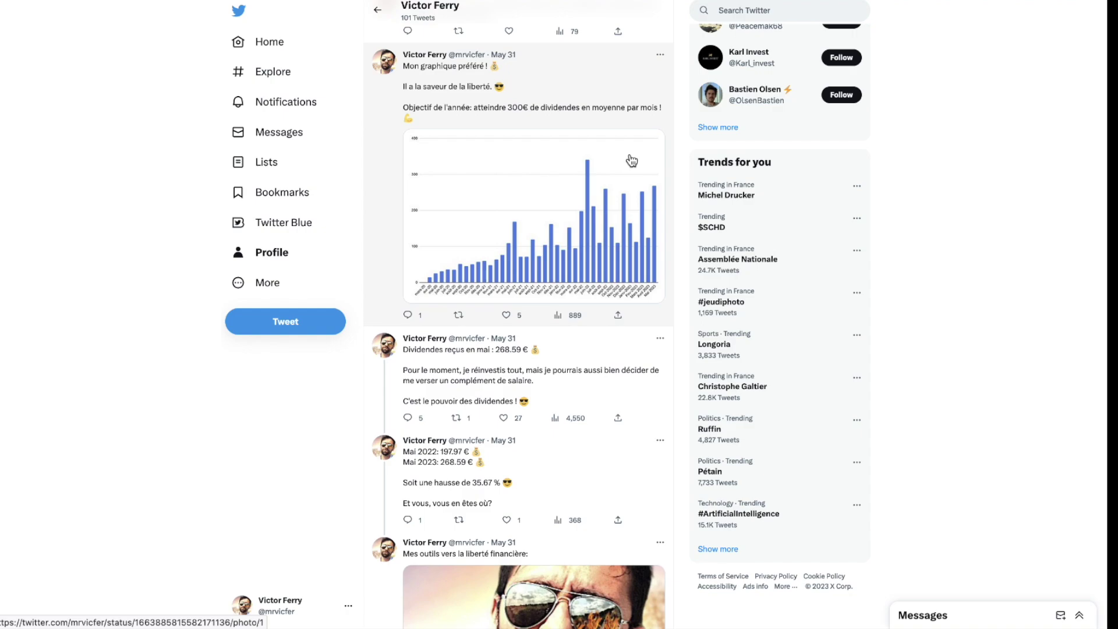
scroll(632, 161, down, 1)
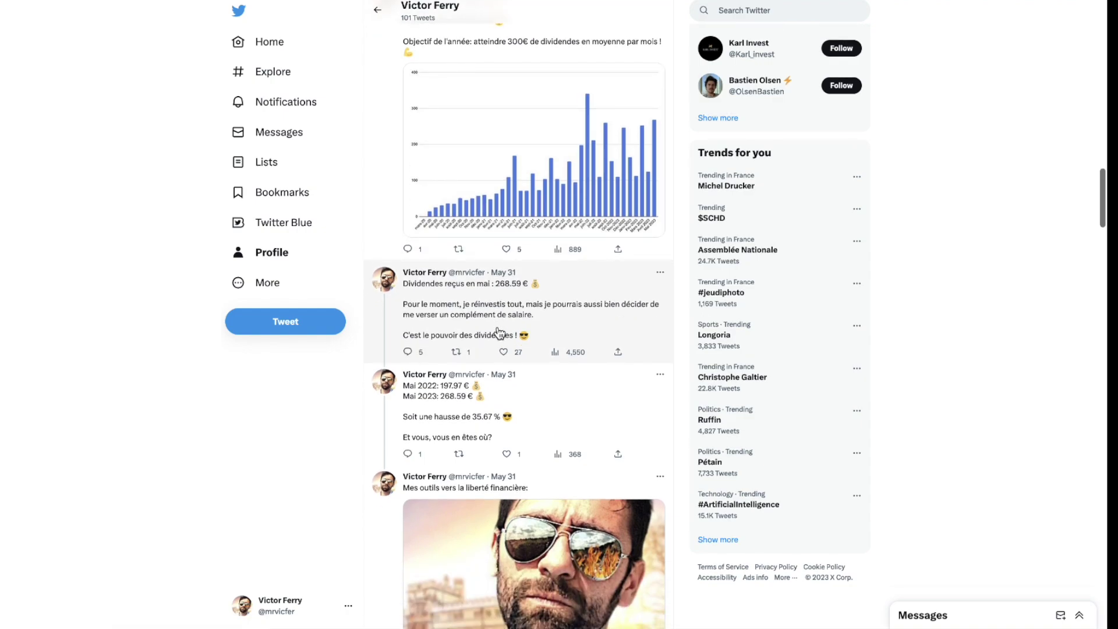
click(540, 370)
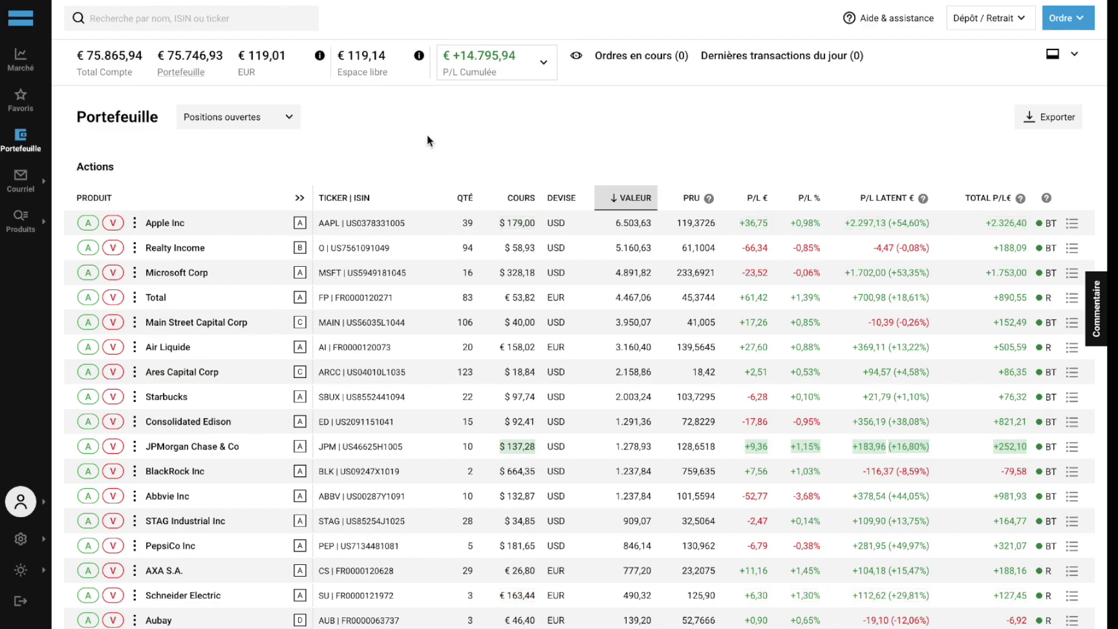
Step: Examine the fund positions and the upcoming dividends in the DEGIRO portfolio
scroll(428, 167, down, 20)
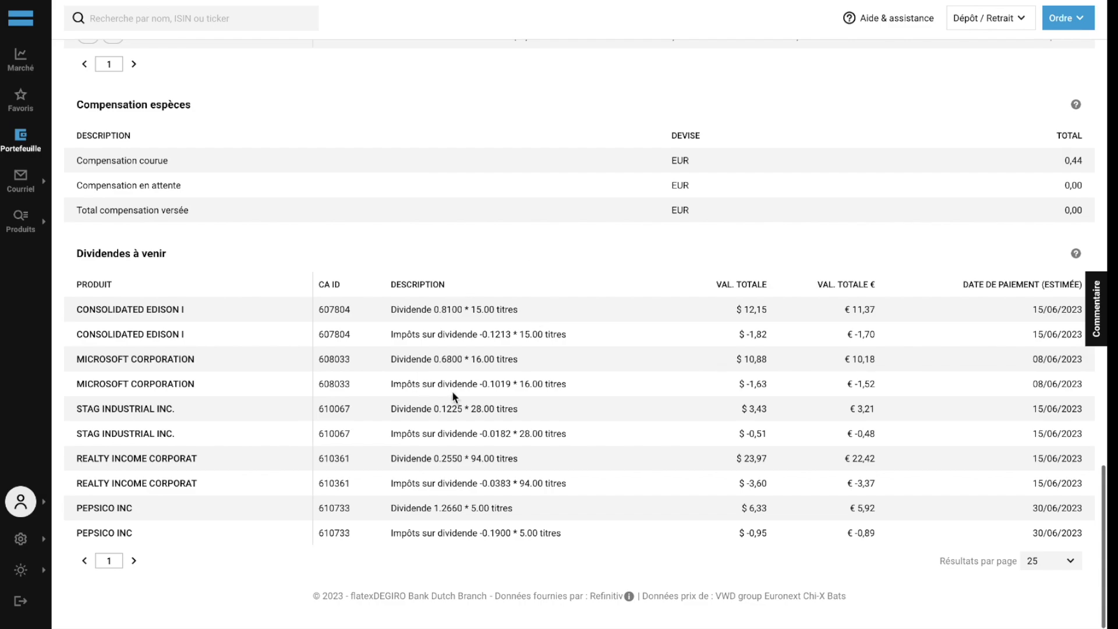
scroll(452, 390, up, 9)
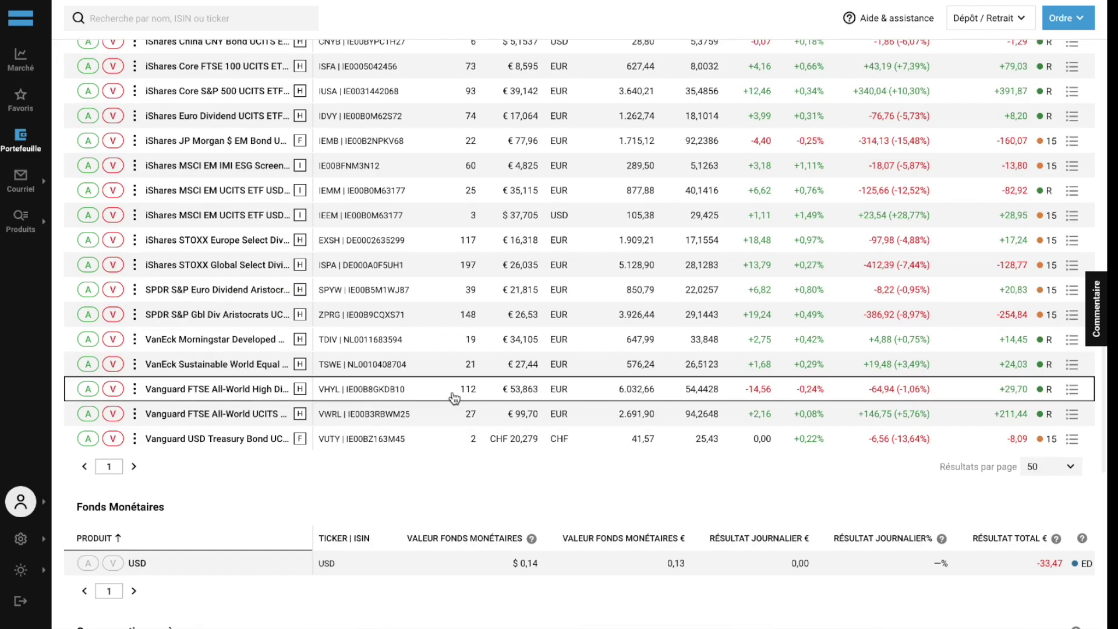
scroll(454, 398, up, 3)
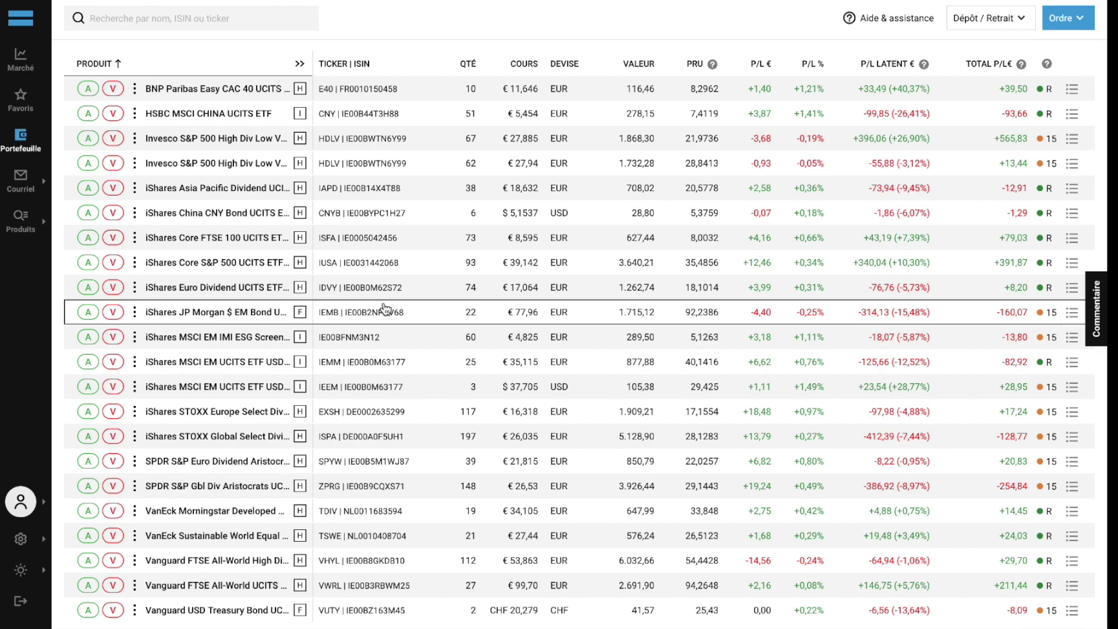
scroll(379, 385, down, 8)
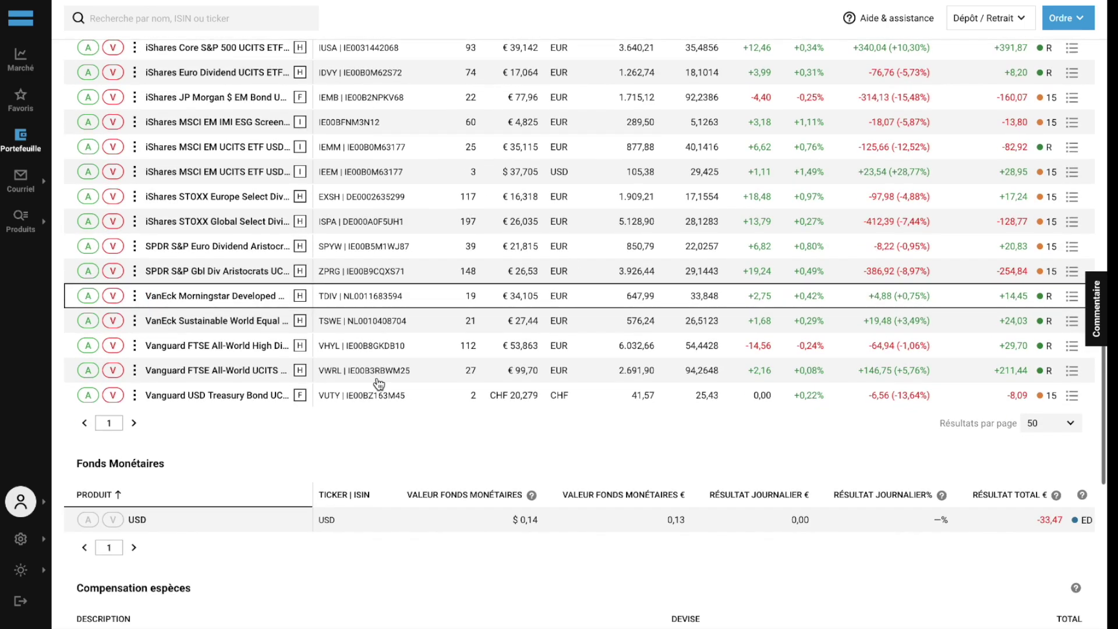
scroll(379, 383, down, 1)
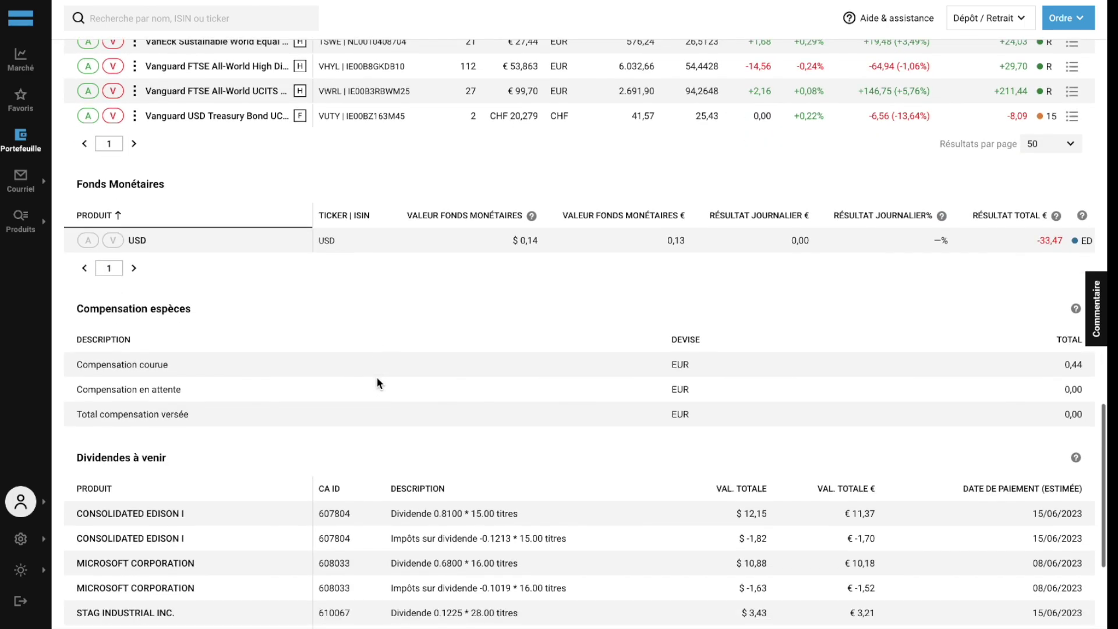
scroll(376, 376, up, 20)
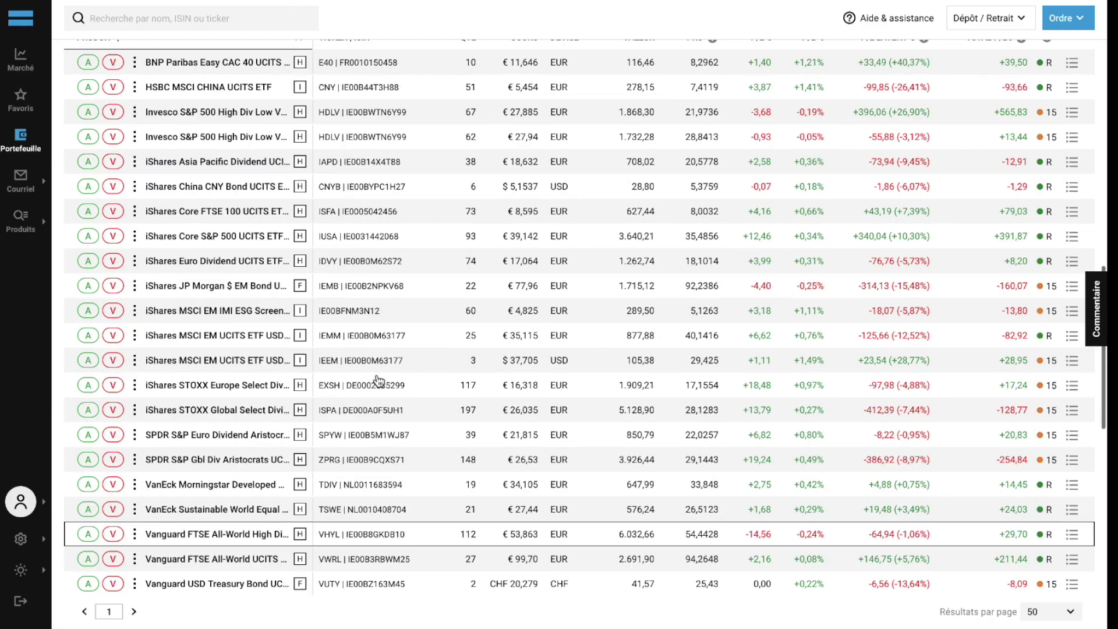
scroll(378, 378, up, 2)
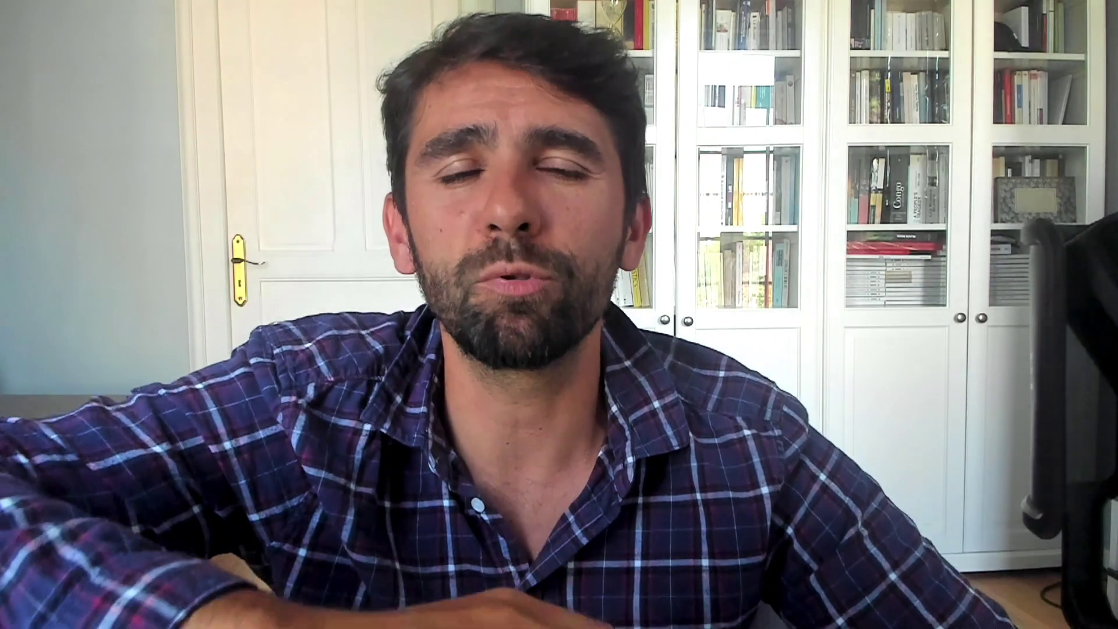